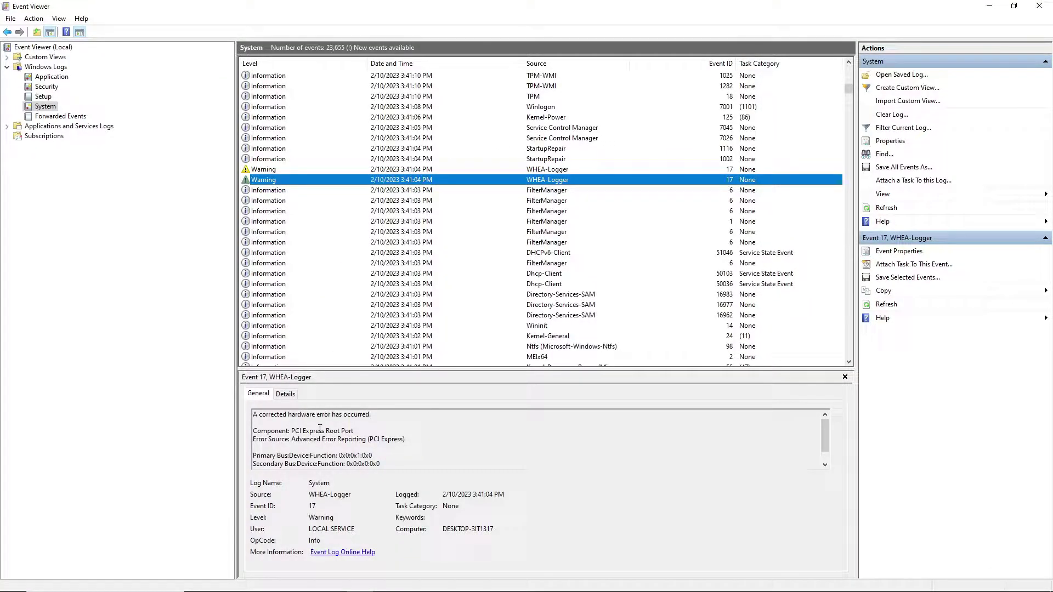
# Read the warning's General description and select its PCI Express Root Port component text.
pyautogui.scroll(-1, 328, 451)
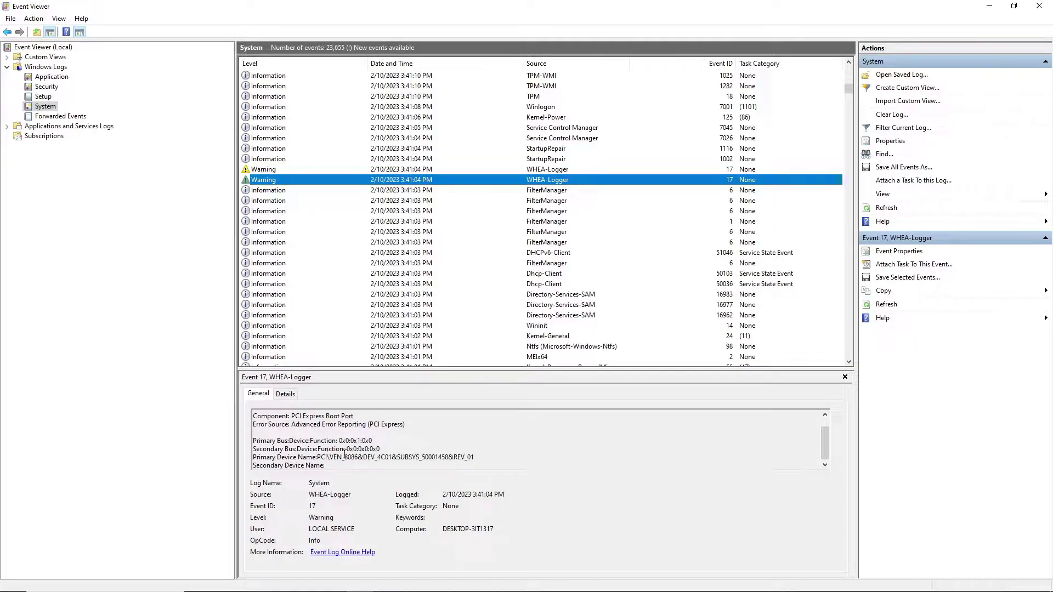
pyautogui.scroll(1, 356, 445)
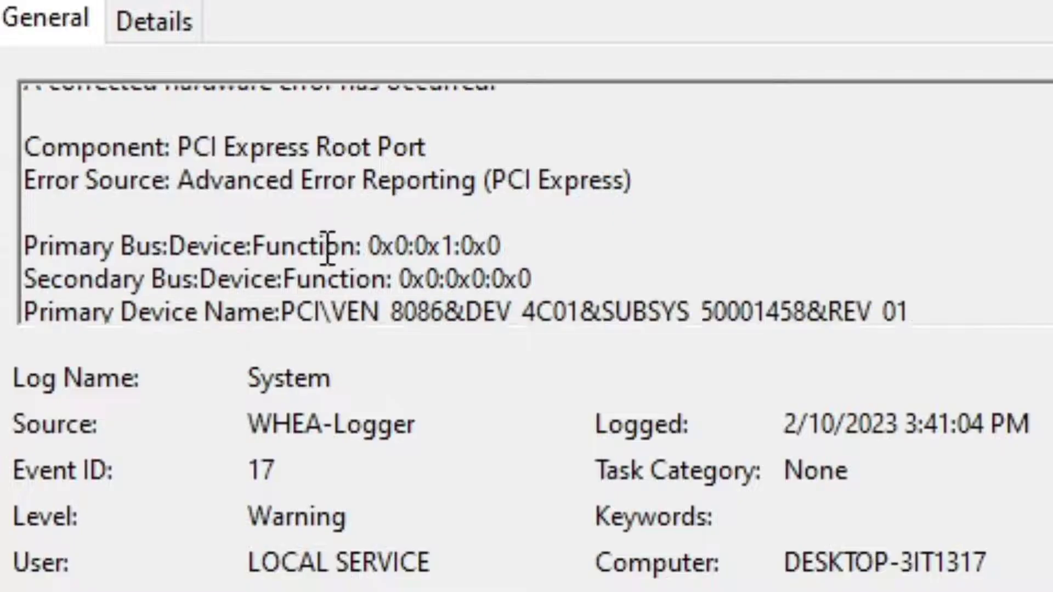
pyautogui.scroll(-1, 327, 449)
pyautogui.scroll(1, 603, 257)
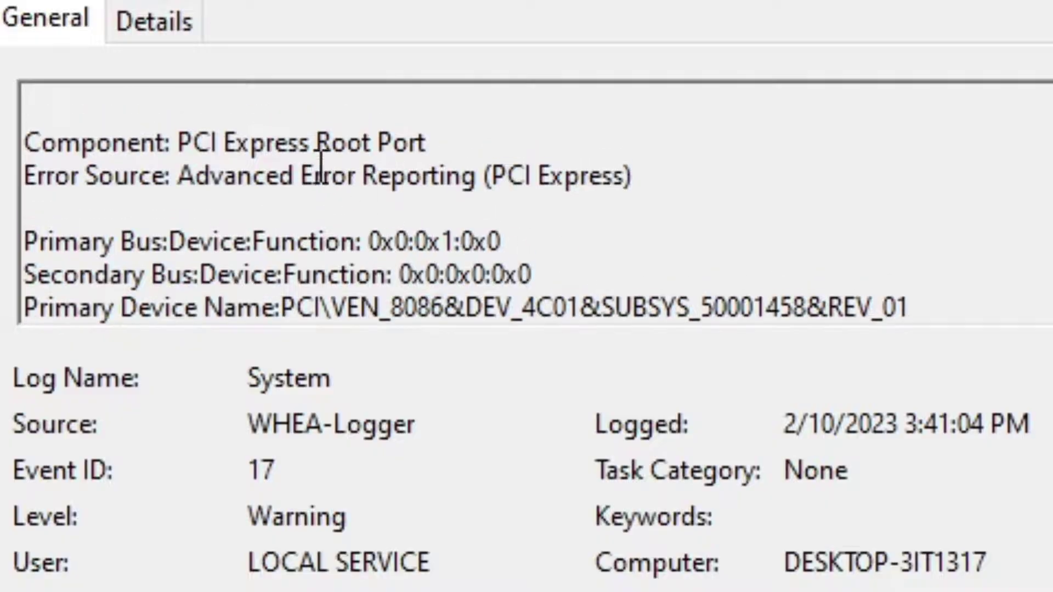
pyautogui.moveTo(178, 143); pyautogui.dragTo(463, 143)
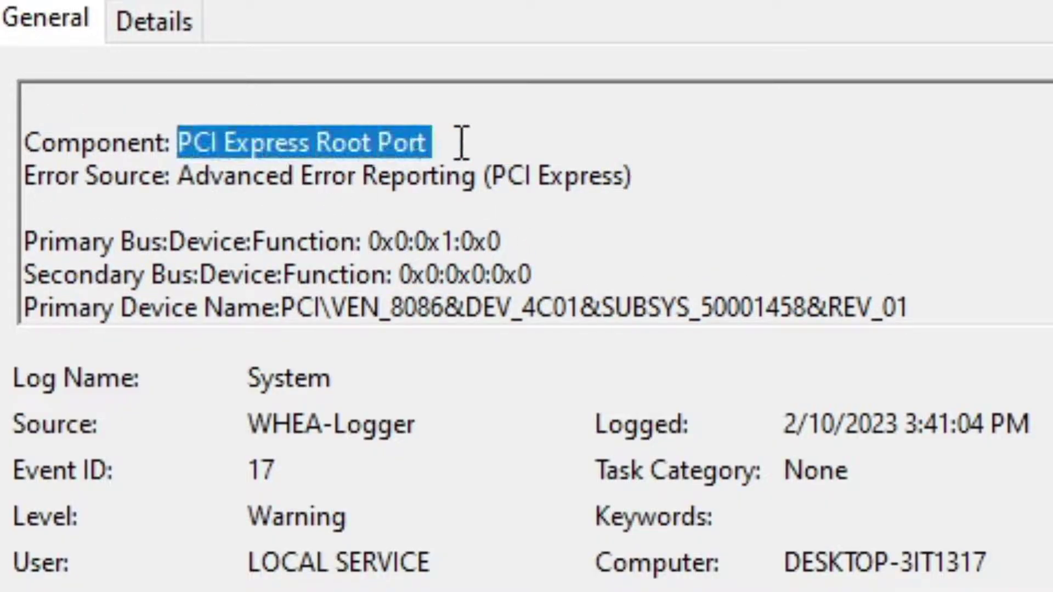
# View the warning's raw event data, then the Samsung SSD's drive details and firmware version.
pyautogui.click(188, 20)
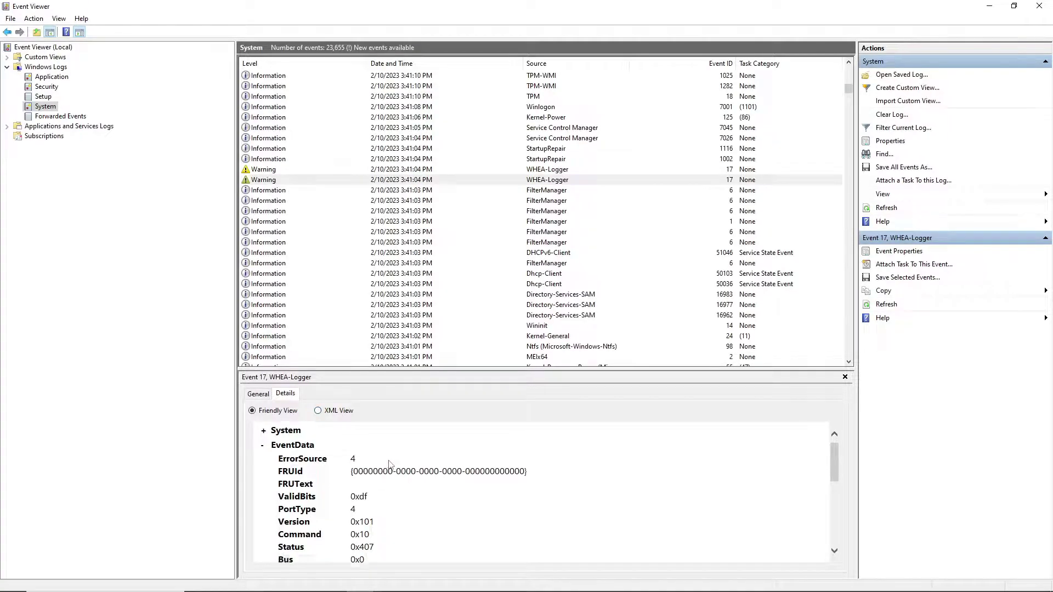
pyautogui.scroll(-6, 389, 464)
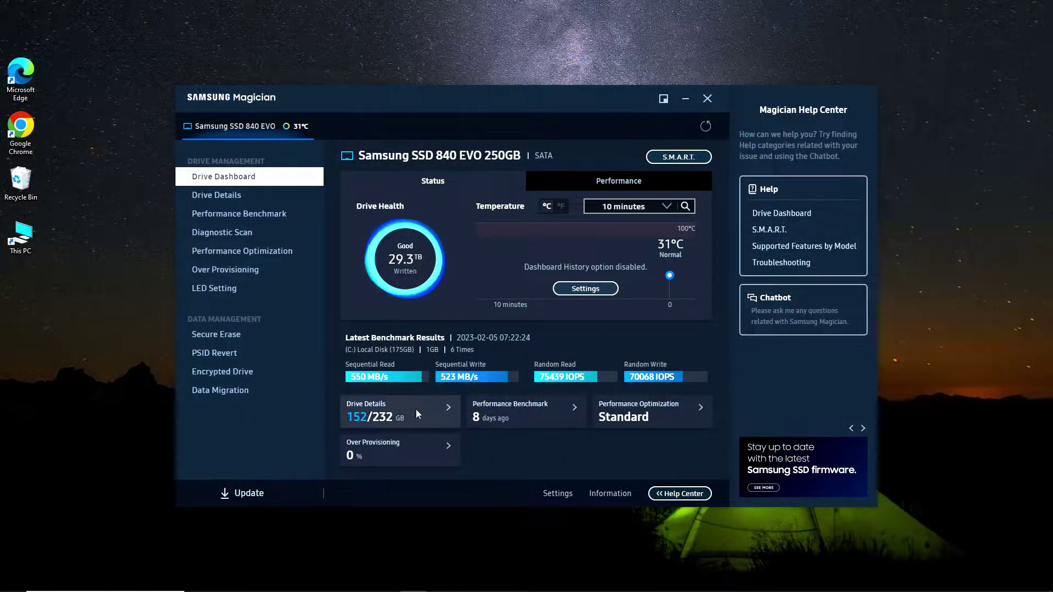
pyautogui.click(416, 410)
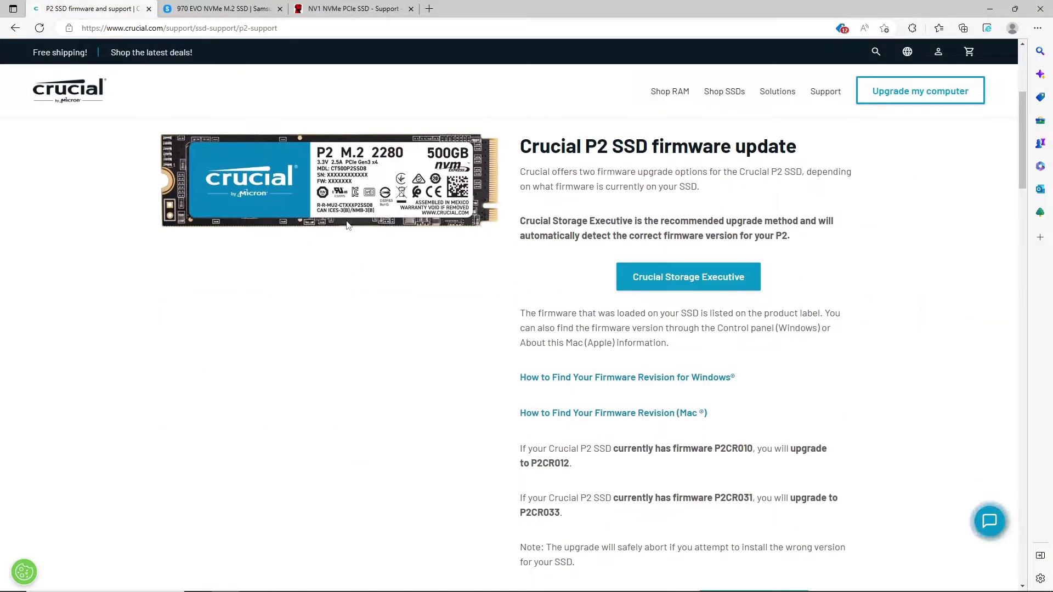
# Browse the Crucial P2, Samsung 970 EVO and Kingston NV1 SSD support pages.
pyautogui.scroll(-4, 348, 225)
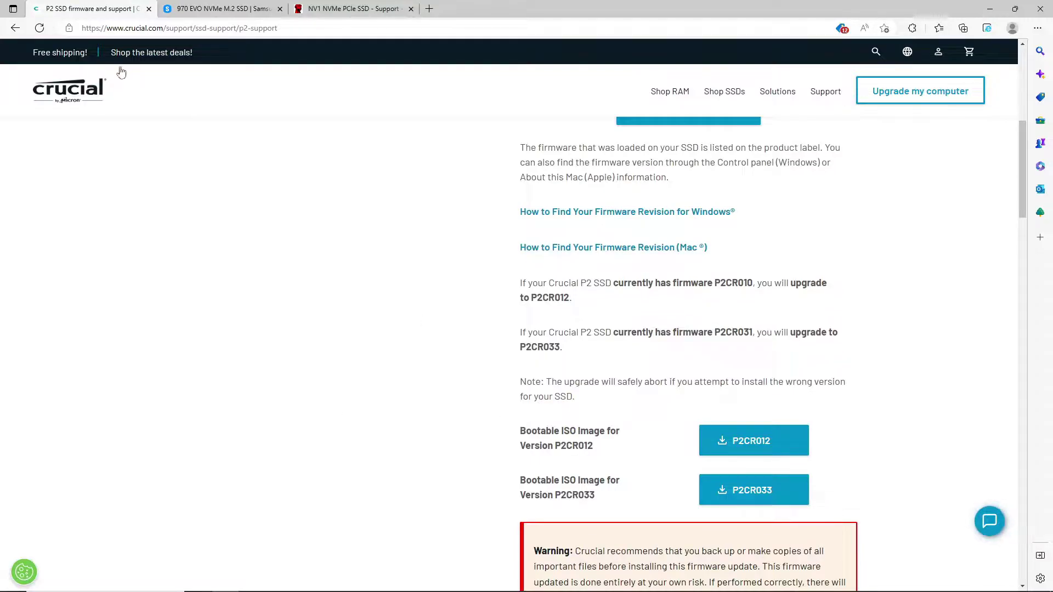
pyautogui.click(211, 7)
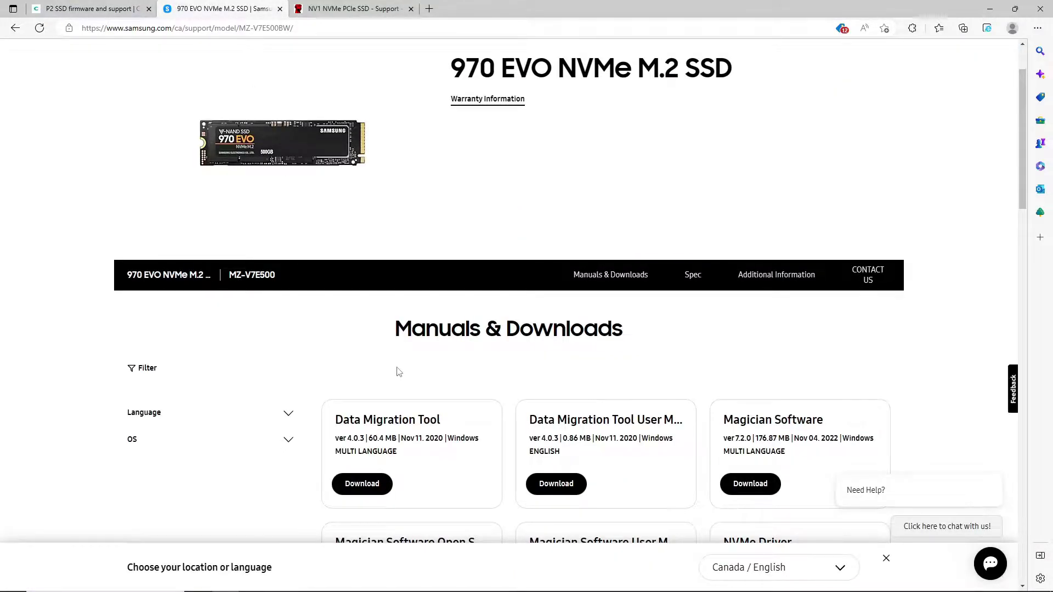
pyautogui.scroll(-4, 395, 370)
pyautogui.click(353, 8)
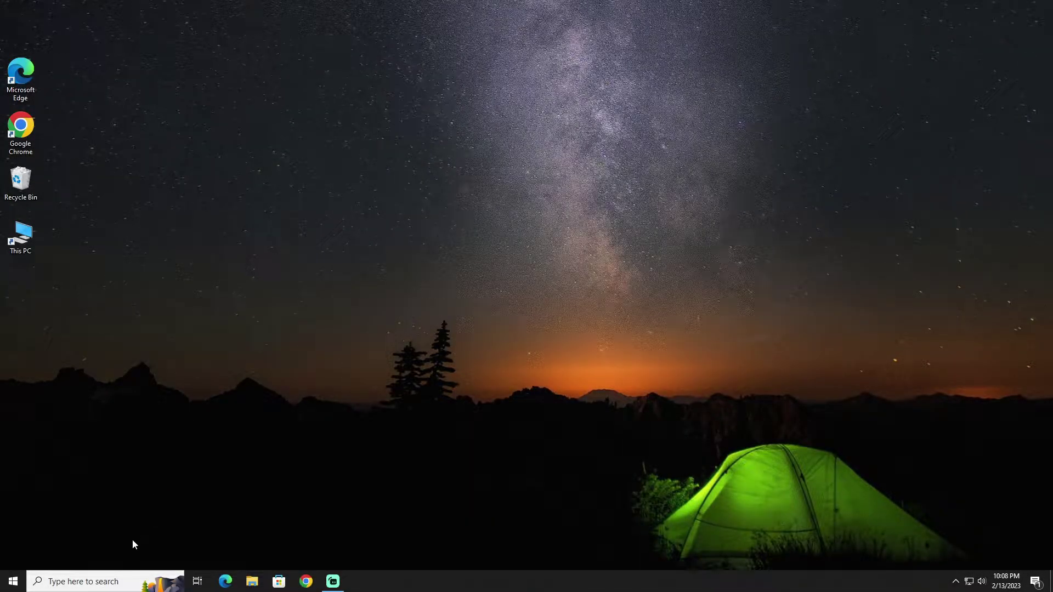
# Search for cmd and bring up Command Prompt's Run as administrator option.
pyautogui.click(113, 580)
pyautogui.write('cm')
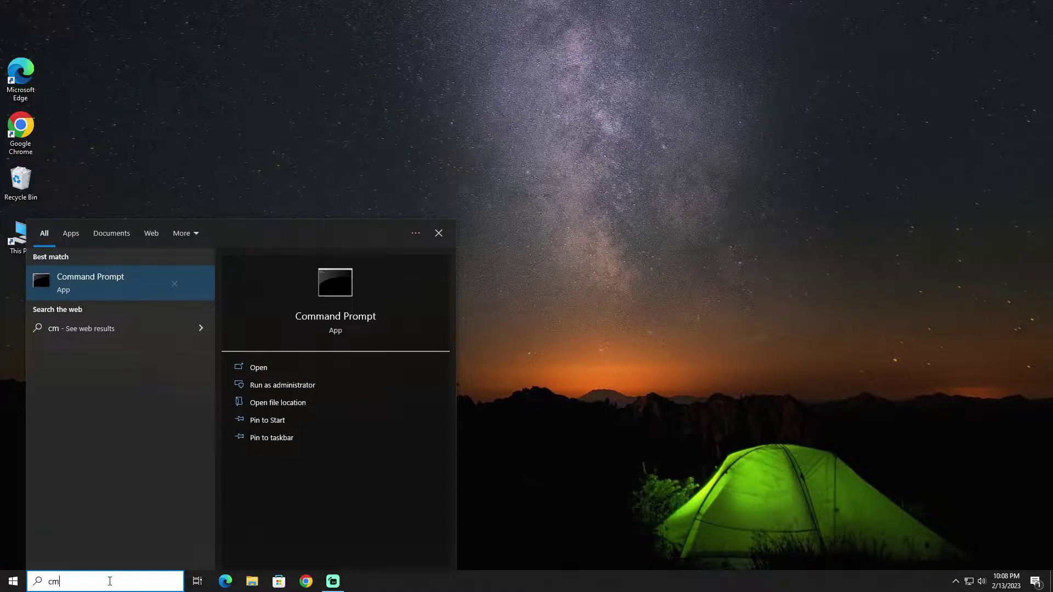
pyautogui.write('d')
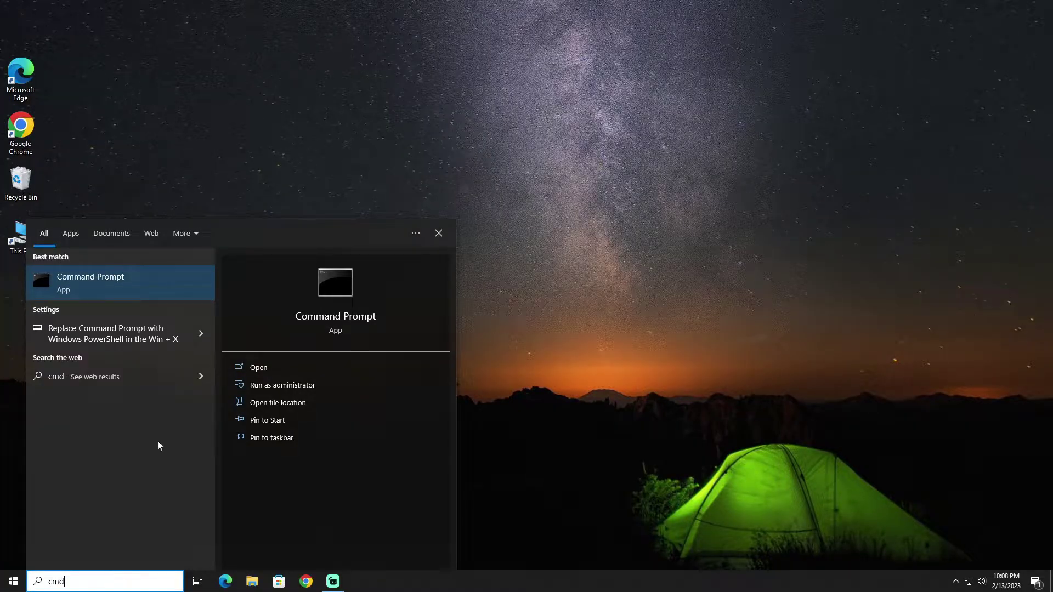
pyautogui.rightClick(144, 291)
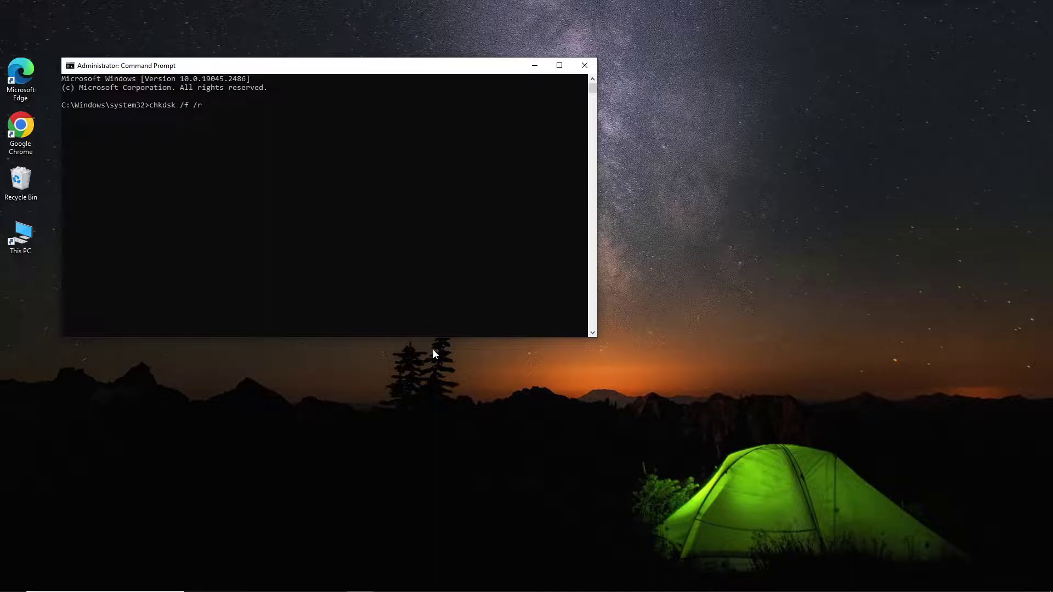
# Run chkdsk /f /r and agree to check the drive at the next restart.
pyautogui.press('Return')
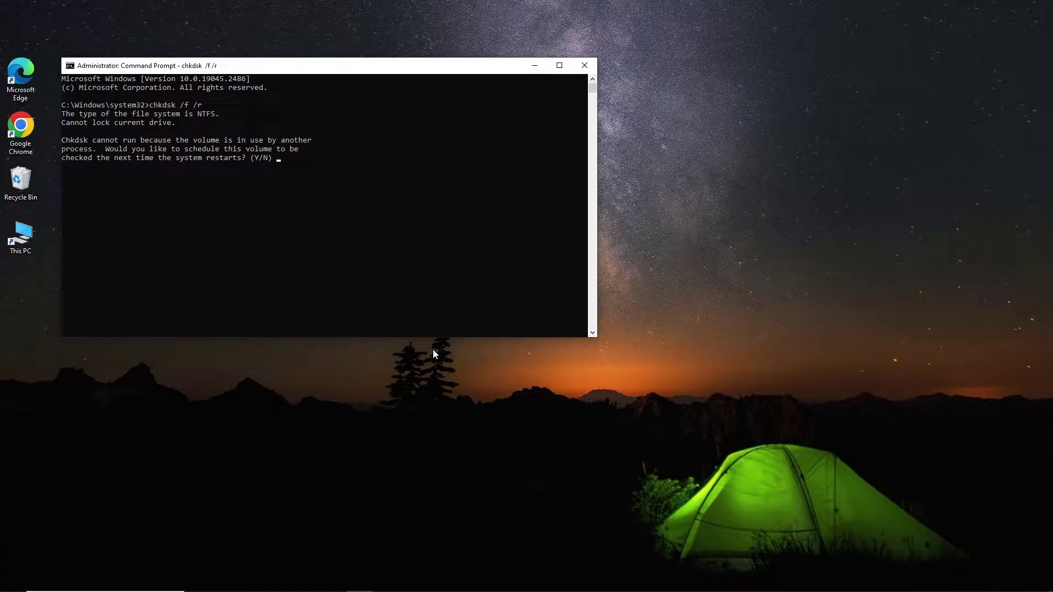
pyautogui.press('Return')
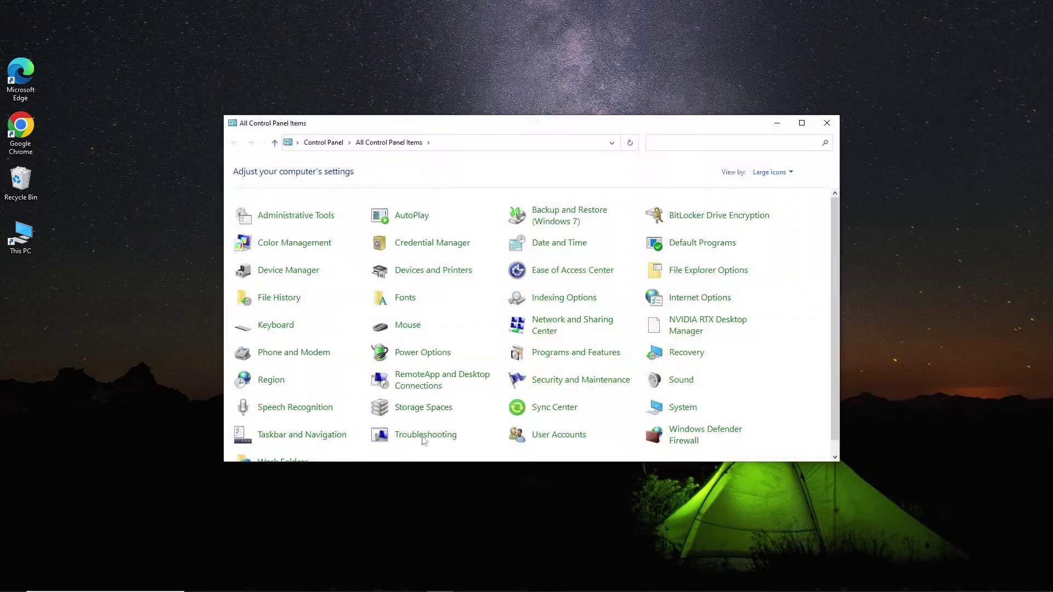
# Find security update KB5022282 among the installed updates and choose to uninstall it.
pyautogui.click(576, 416)
pyautogui.click(271, 187)
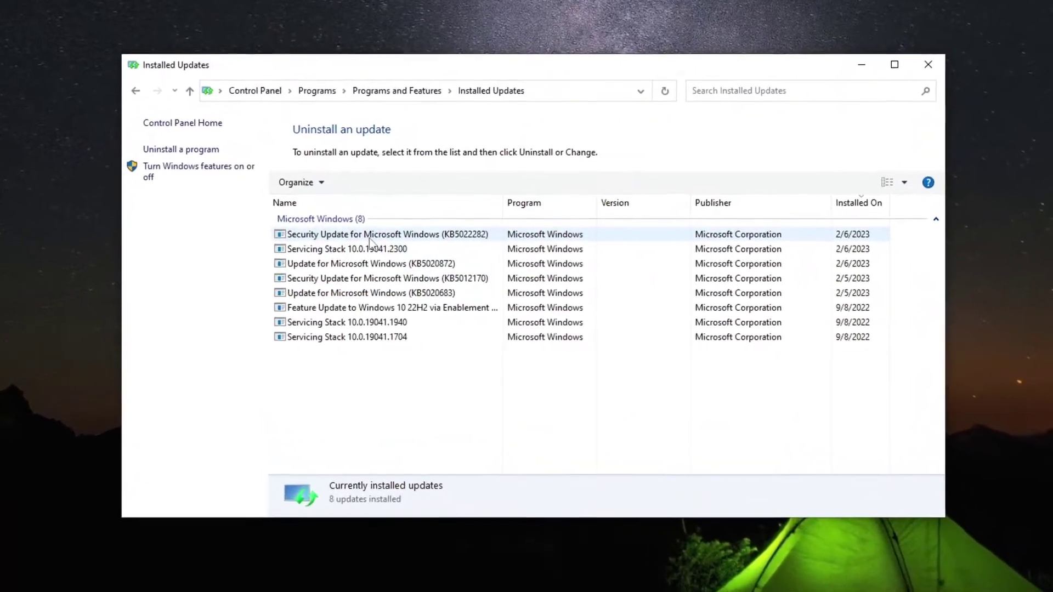
pyautogui.click(354, 231)
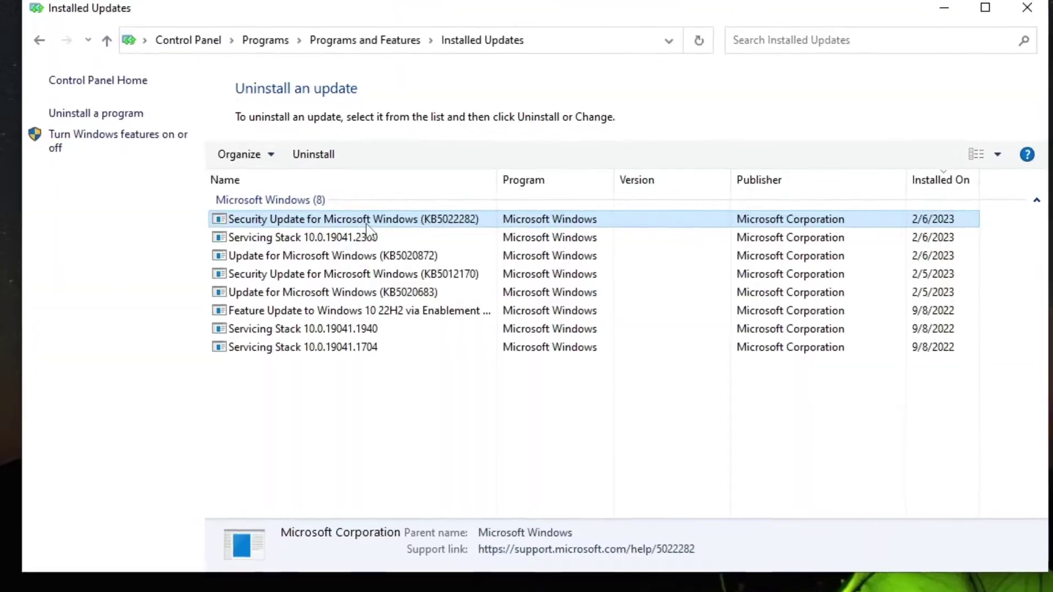
pyautogui.rightClick(390, 236)
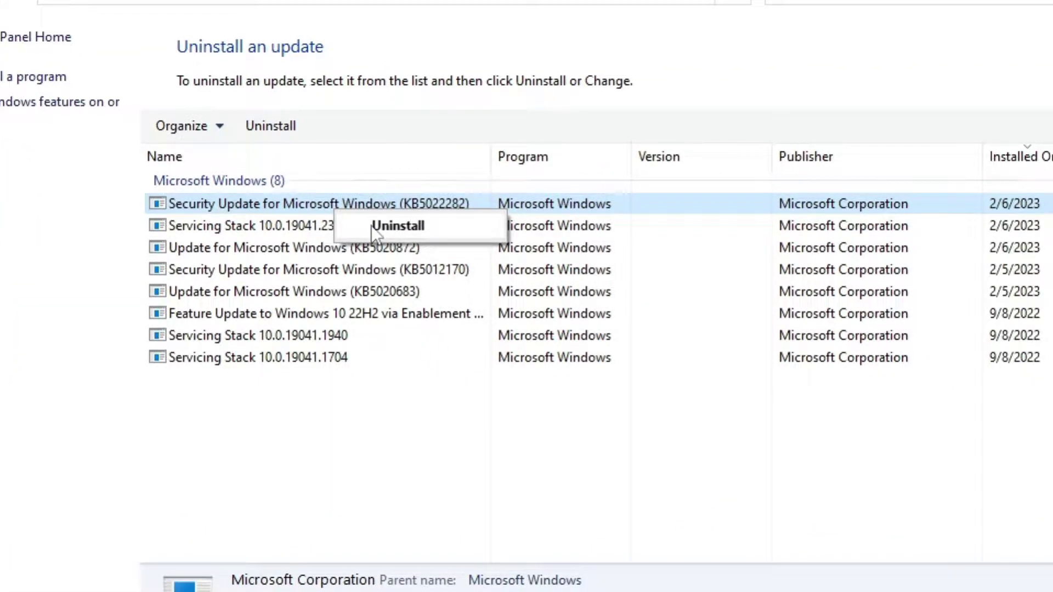
pyautogui.click(372, 227)
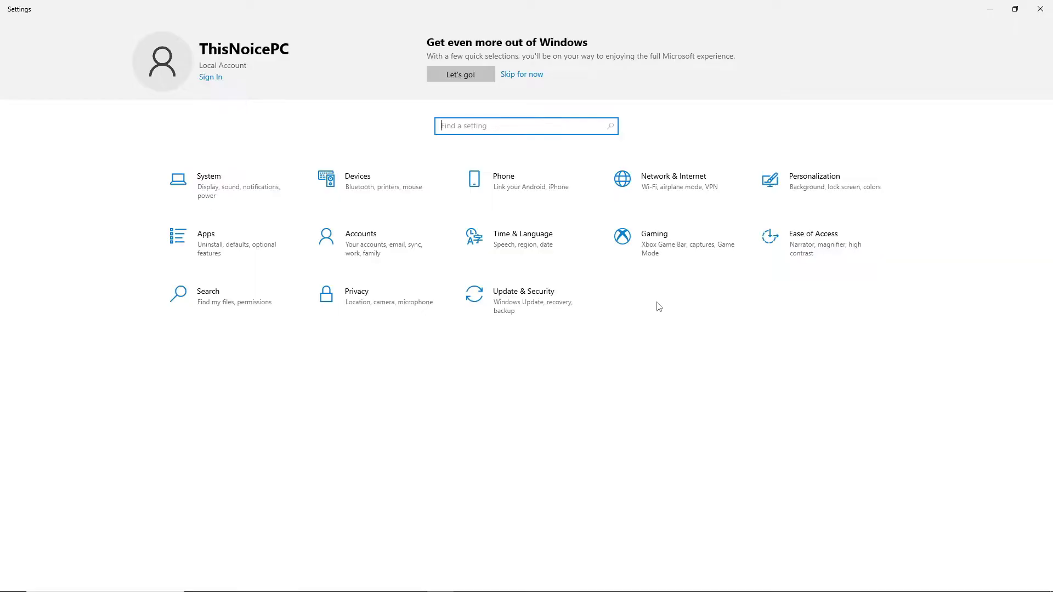
# Go to Update & Security and its Recovery page.
pyautogui.click(566, 308)
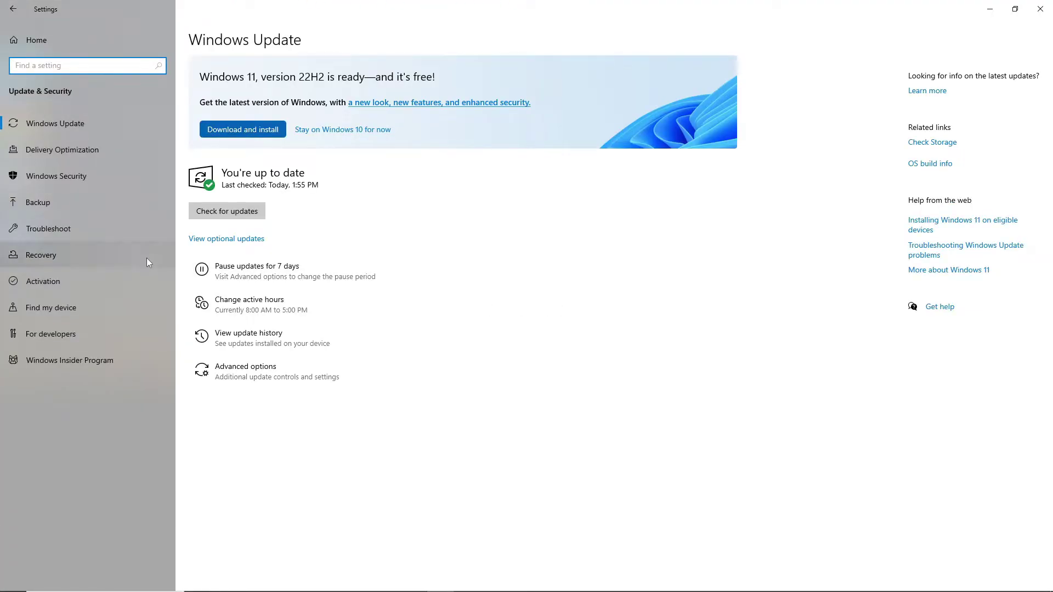
pyautogui.click(146, 259)
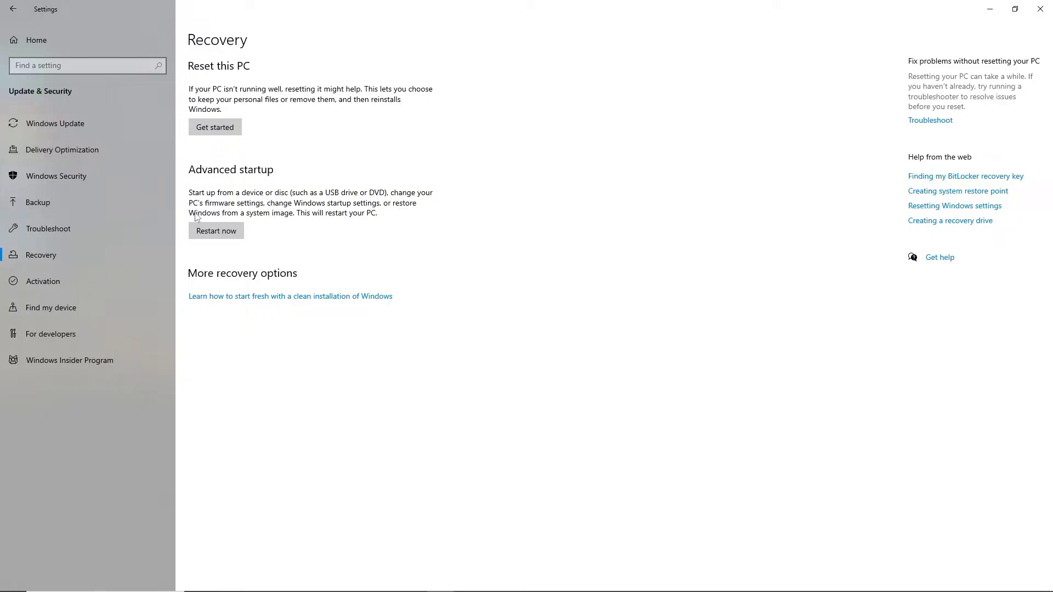
# Start Reset this PC with Keep my files and Local reinstall, accepting the settings.
pyautogui.click(239, 132)
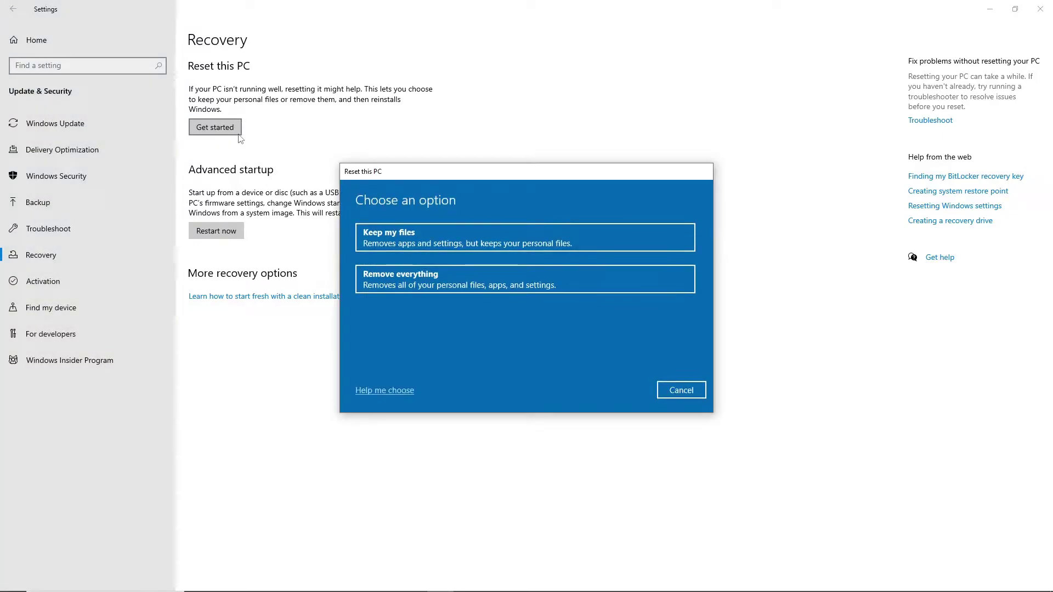
pyautogui.click(435, 245)
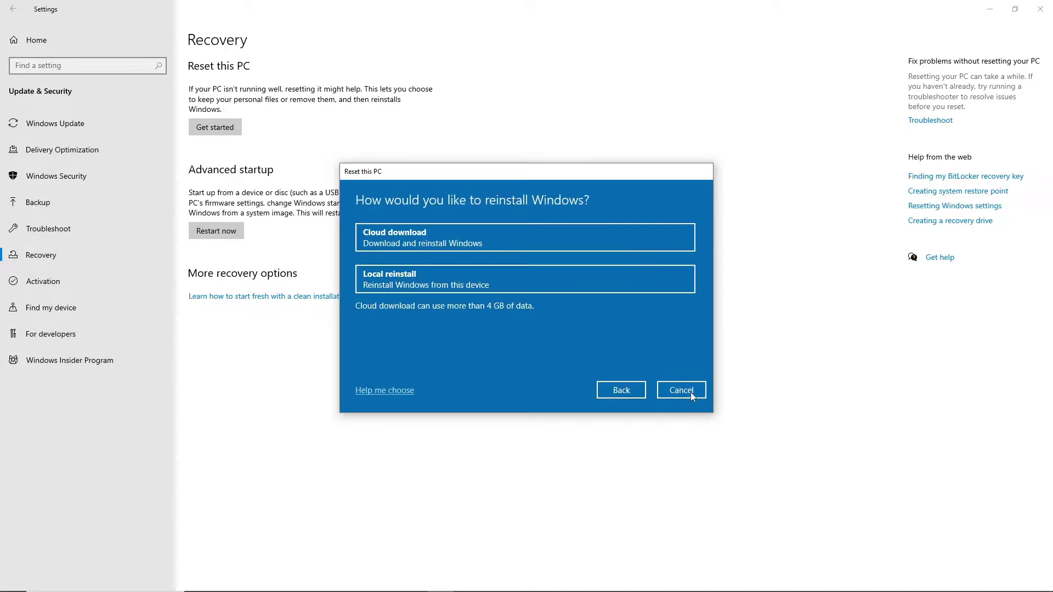
pyautogui.click(417, 281)
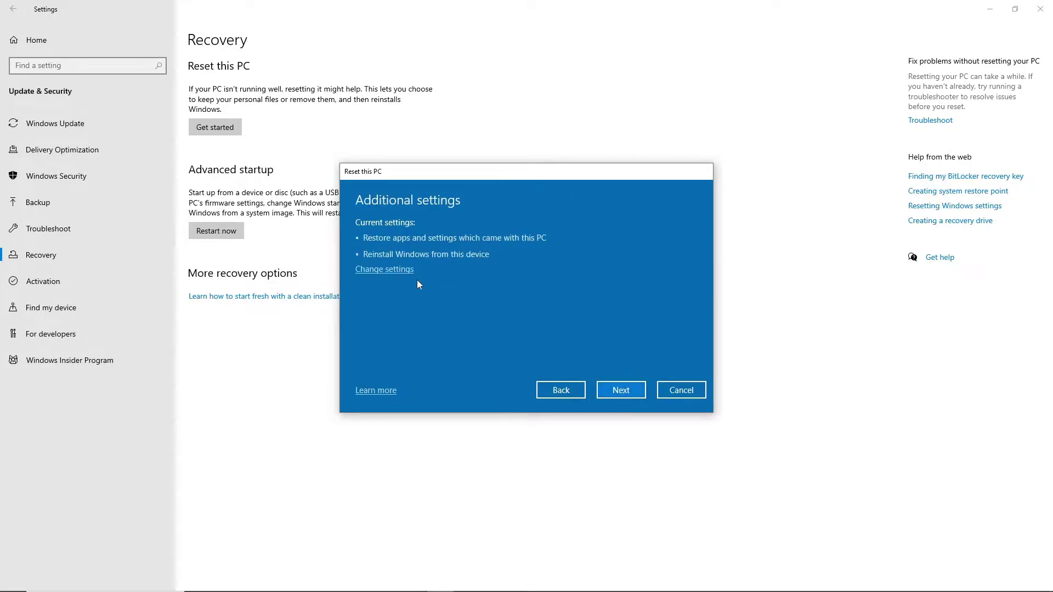
pyautogui.click(620, 395)
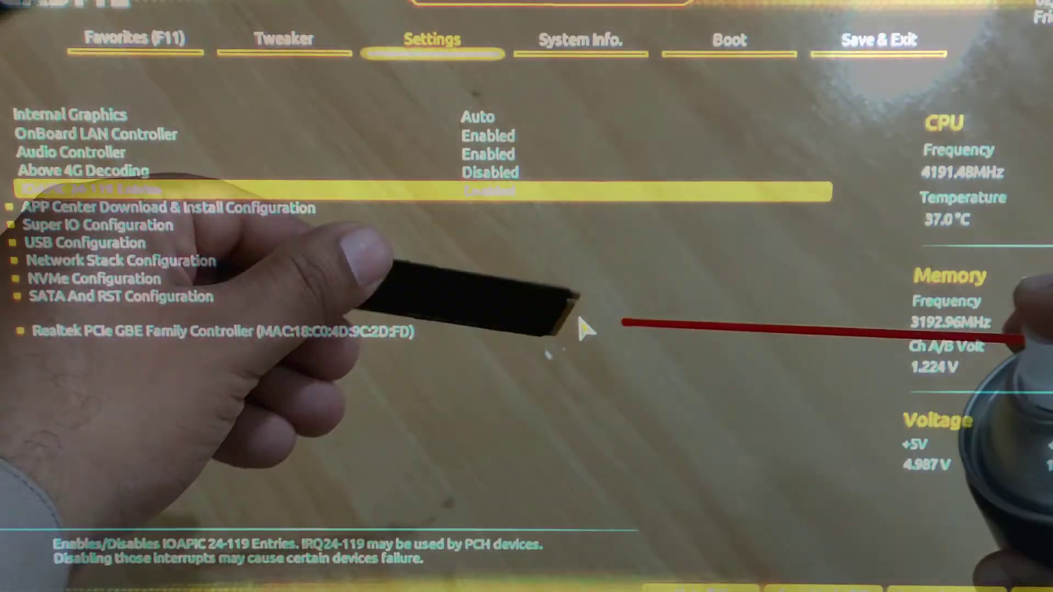
# Open NVMe Configuration to view the A2000M8/250G drive's 256.0 GB details.
pyautogui.press('Down')
pyautogui.press('Down')
pyautogui.press('Down')
pyautogui.press('Down')
pyautogui.press('Down')
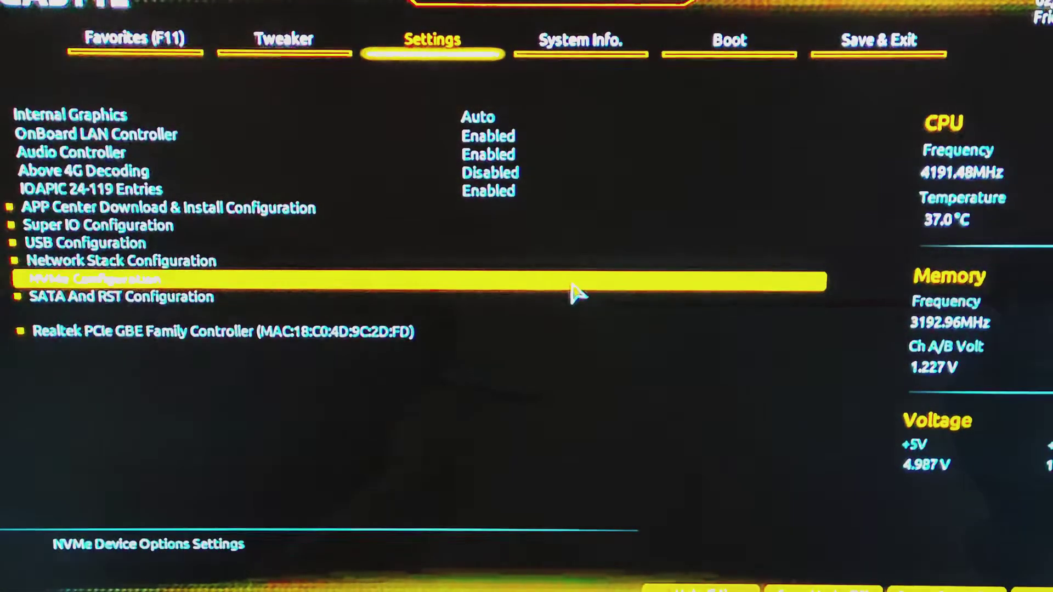
pyautogui.press('Return')
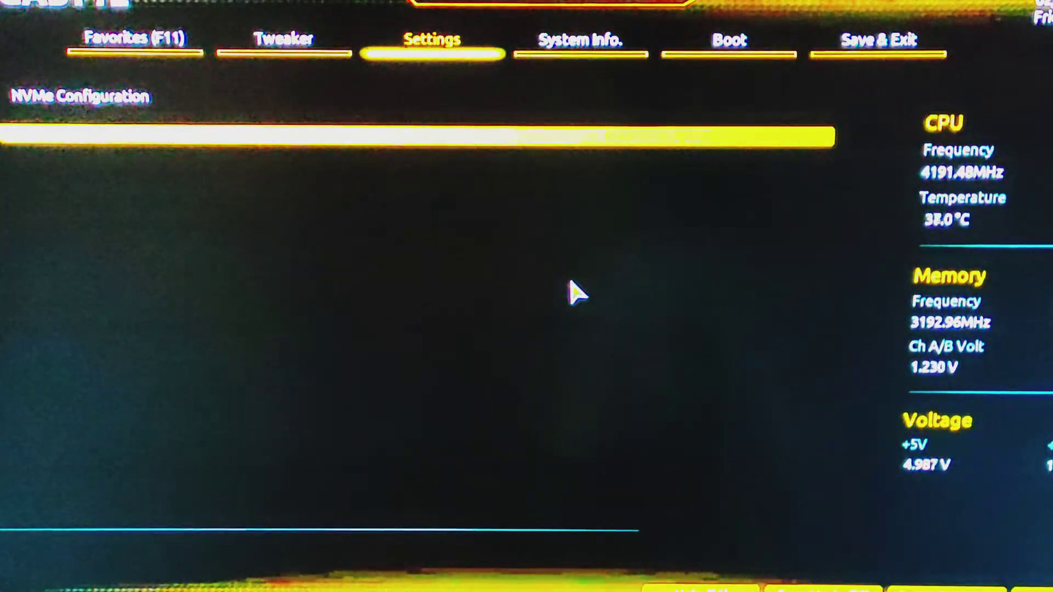